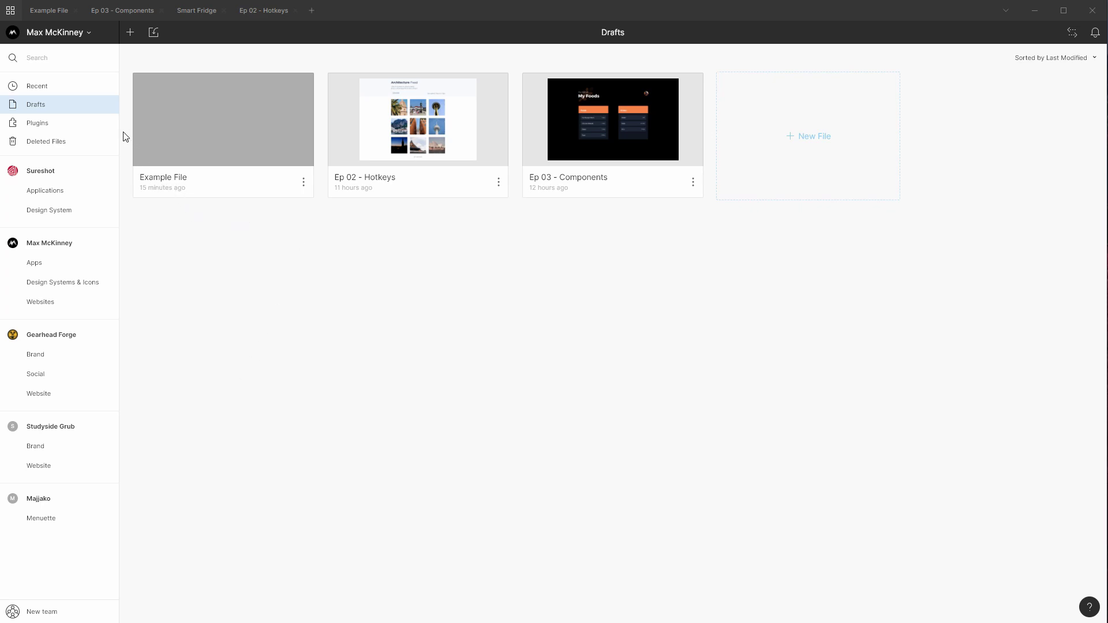
Look over the draft files, the account options and the available help resources.
{"action": "left_click_drag", "start_coordinate": [124, 133], "coordinate": [1003, 511]}
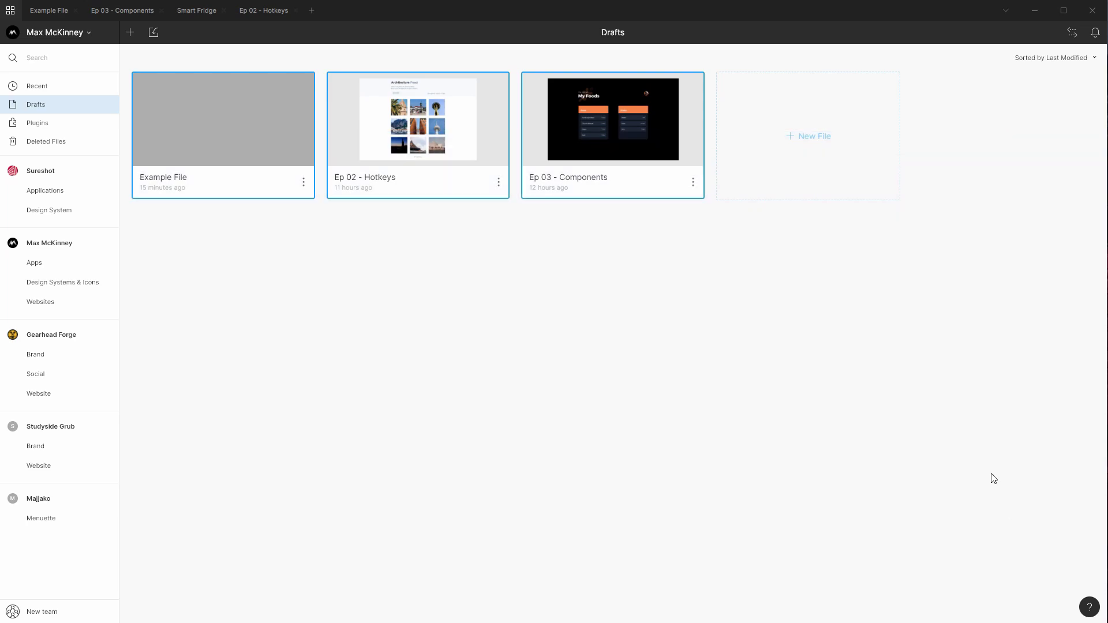
{"action": "left_click", "coordinate": [579, 306]}
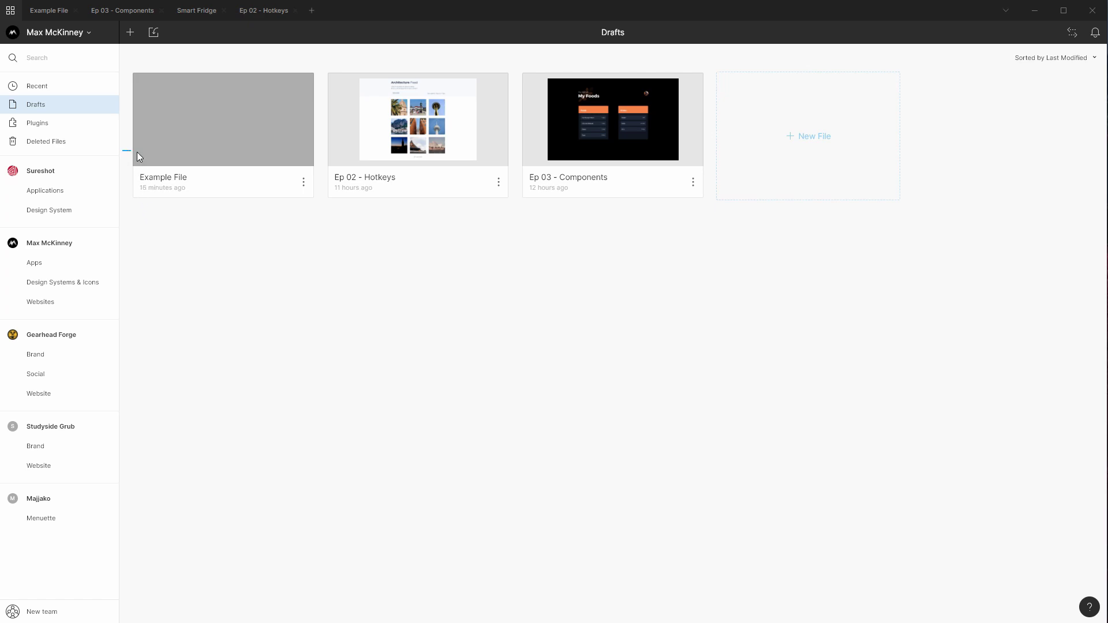
{"action": "left_click_drag", "start_coordinate": [136, 151], "coordinate": [985, 433]}
{"action": "left_click", "coordinate": [909, 386]}
{"action": "left_click", "coordinate": [77, 35]}
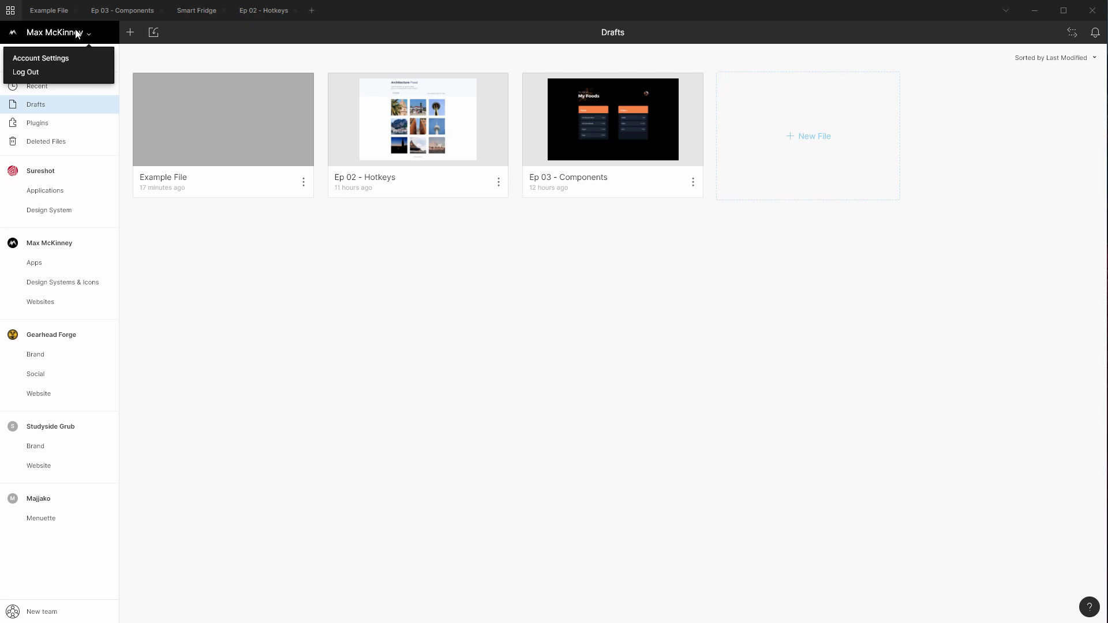
{"action": "left_click", "coordinate": [77, 35]}
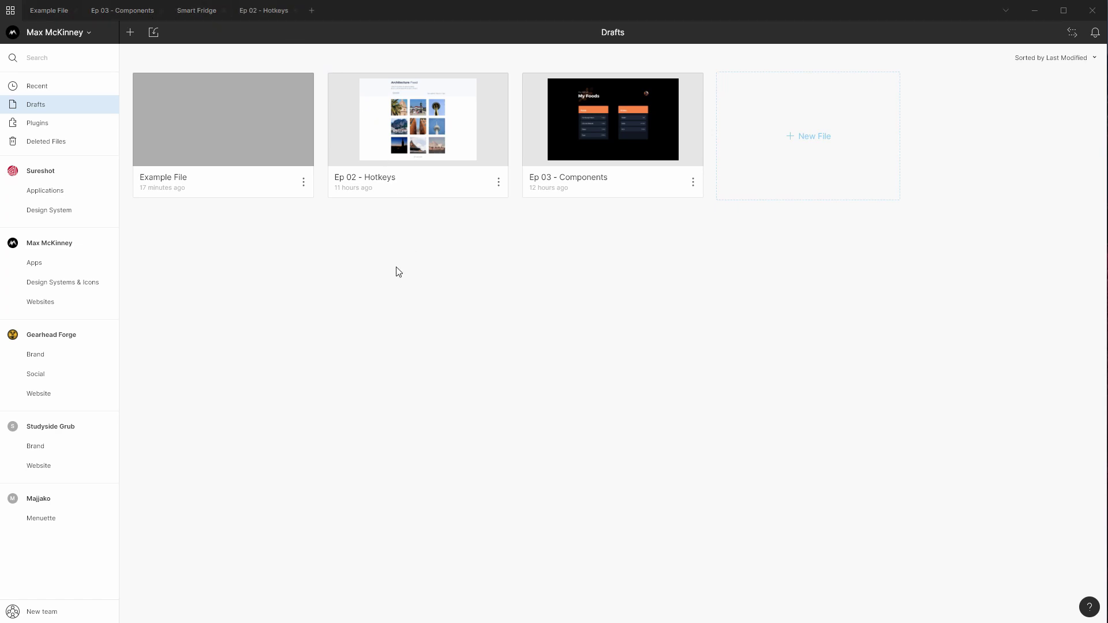
{"action": "left_click", "coordinate": [1089, 606]}
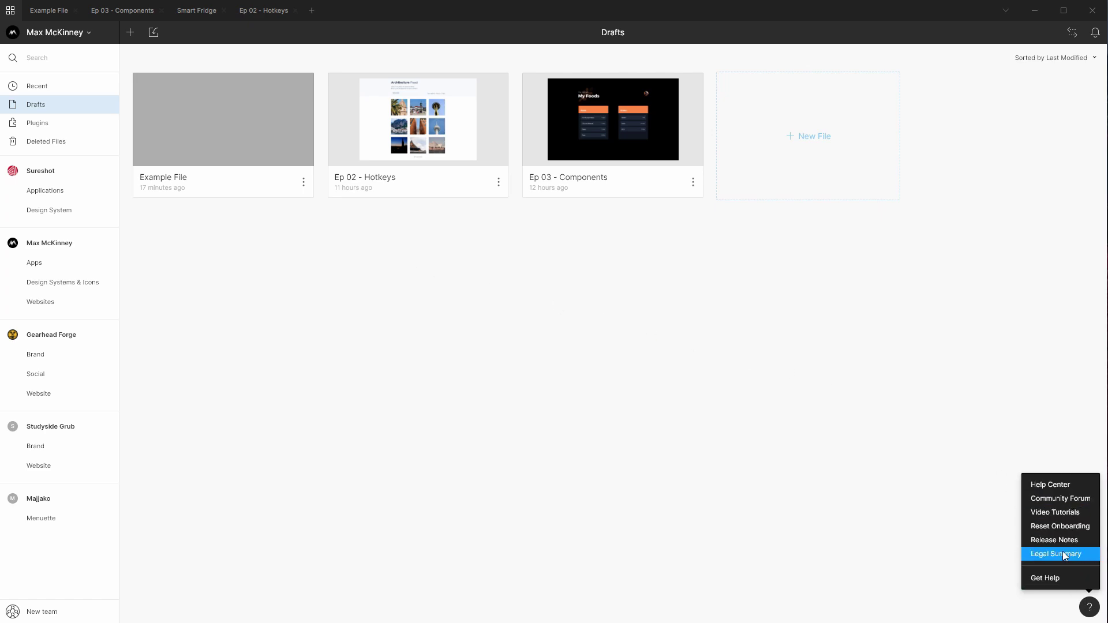
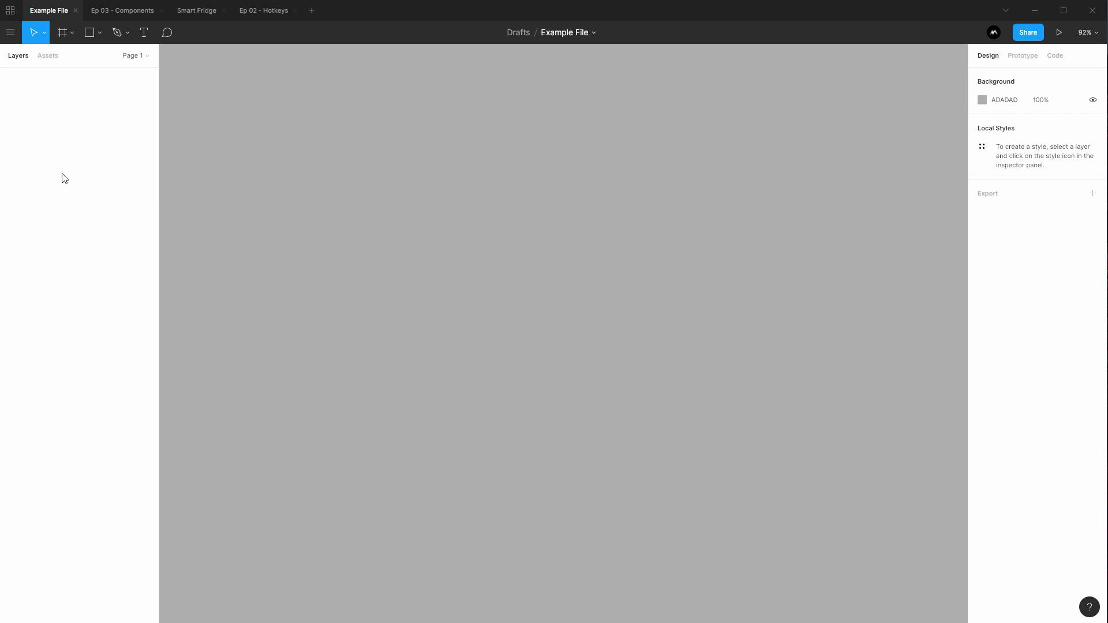
Examine the Example File's component assets and its list of pages.
{"action": "left_click", "coordinate": [53, 59]}
{"action": "left_click", "coordinate": [64, 81]}
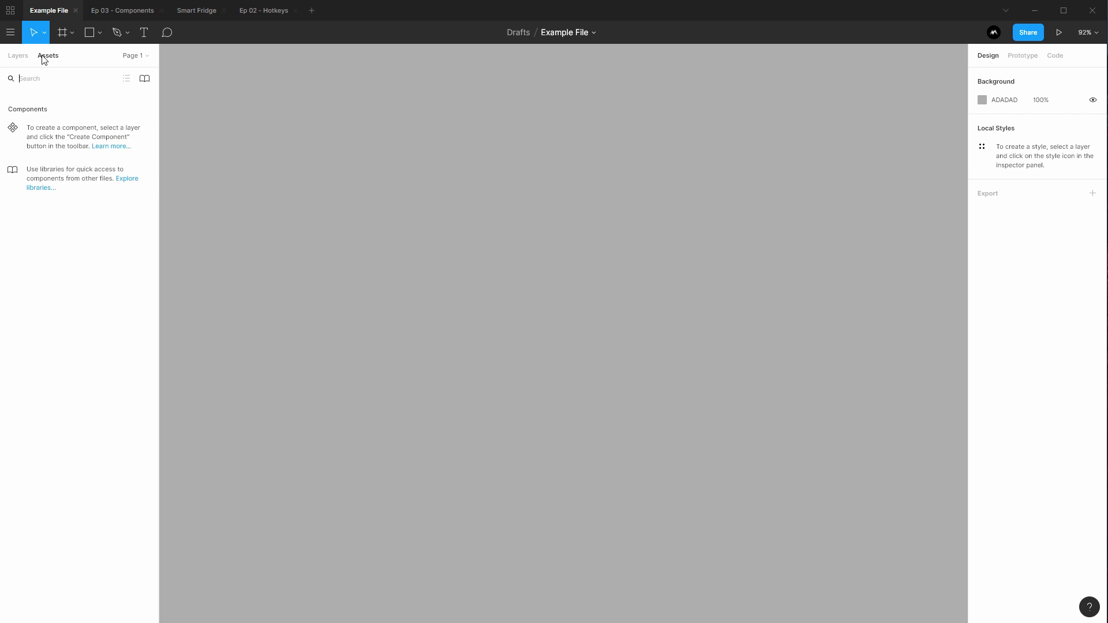
{"action": "left_click", "coordinate": [145, 56]}
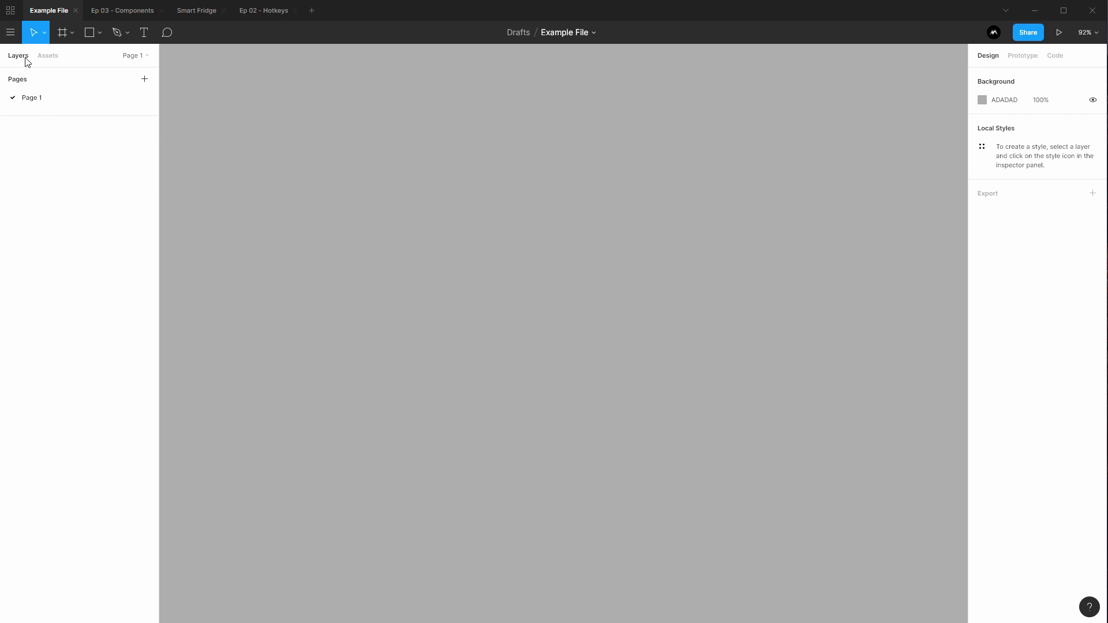
{"action": "left_click", "coordinate": [145, 57]}
Change the canvas background colour to dark grey 4A4A4A.
{"action": "left_click", "coordinate": [982, 100]}
{"action": "left_click_drag", "start_coordinate": [830, 157], "coordinate": [826, 220]}
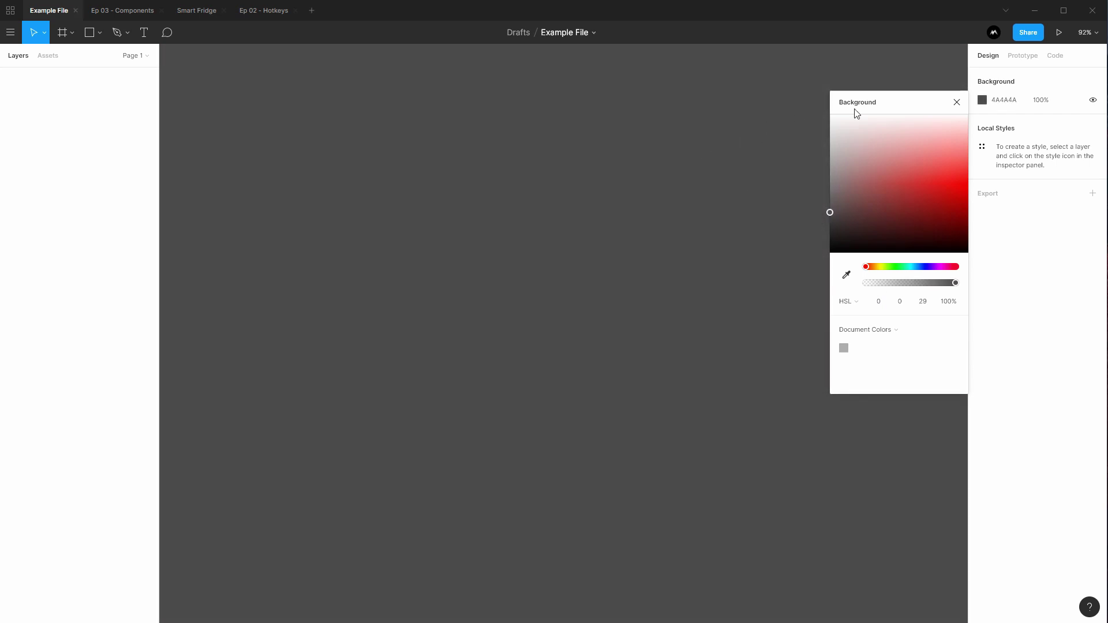
{"action": "left_click", "coordinate": [957, 103]}
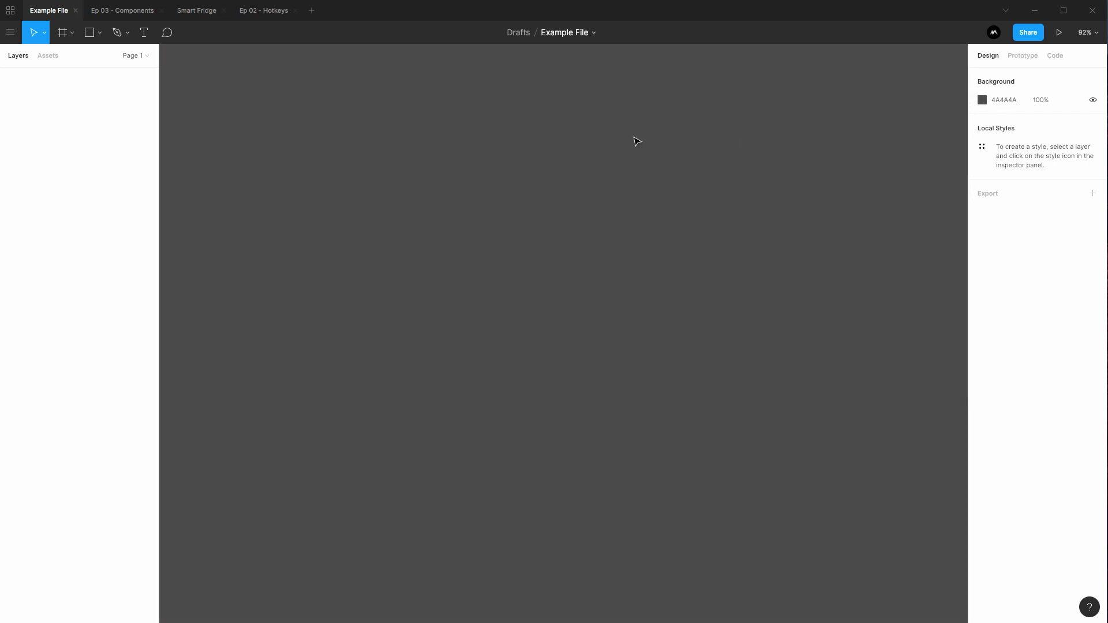
Examine the canvas's prototype settings and its generated code in CSS and Android formats, then return to the design properties.
{"action": "left_click", "coordinate": [1020, 64]}
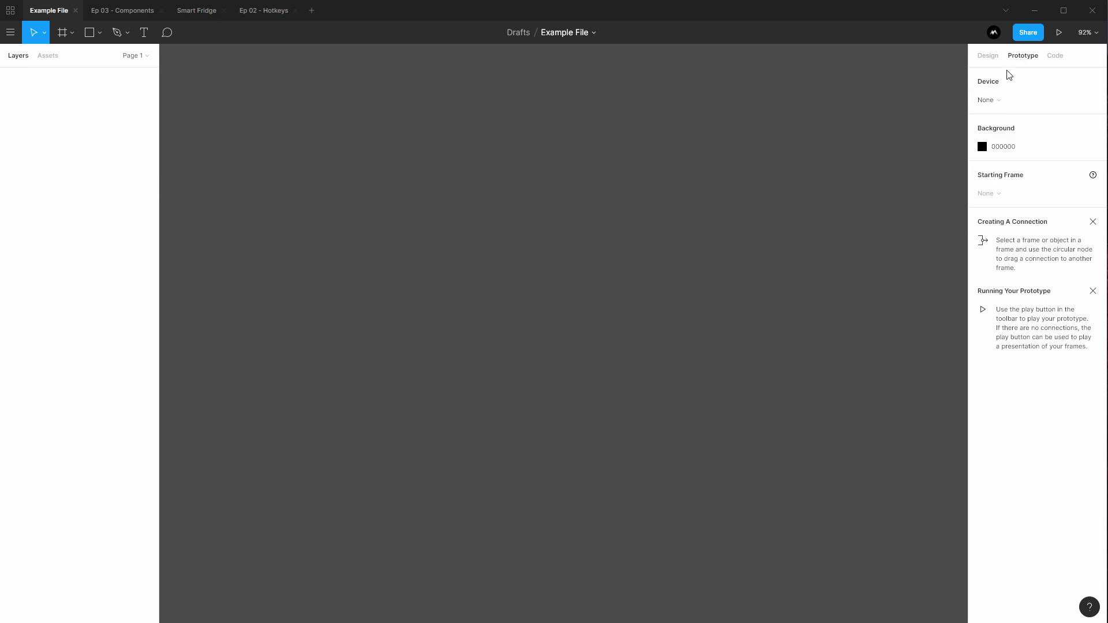
{"action": "left_click", "coordinate": [1055, 56]}
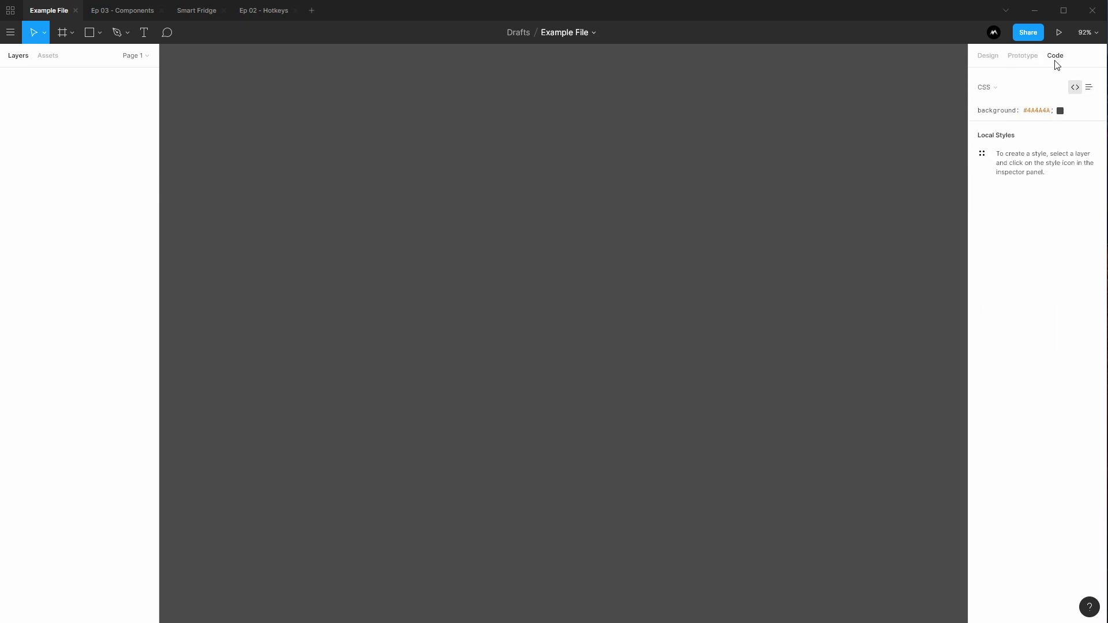
{"action": "left_click", "coordinate": [1001, 88]}
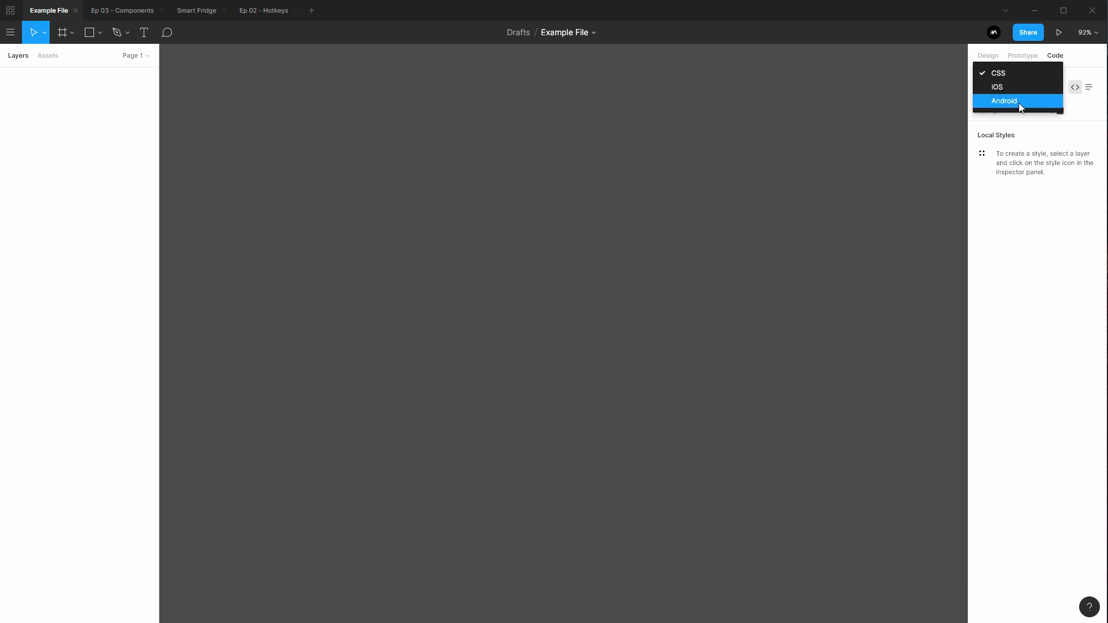
{"action": "left_click", "coordinate": [1019, 102]}
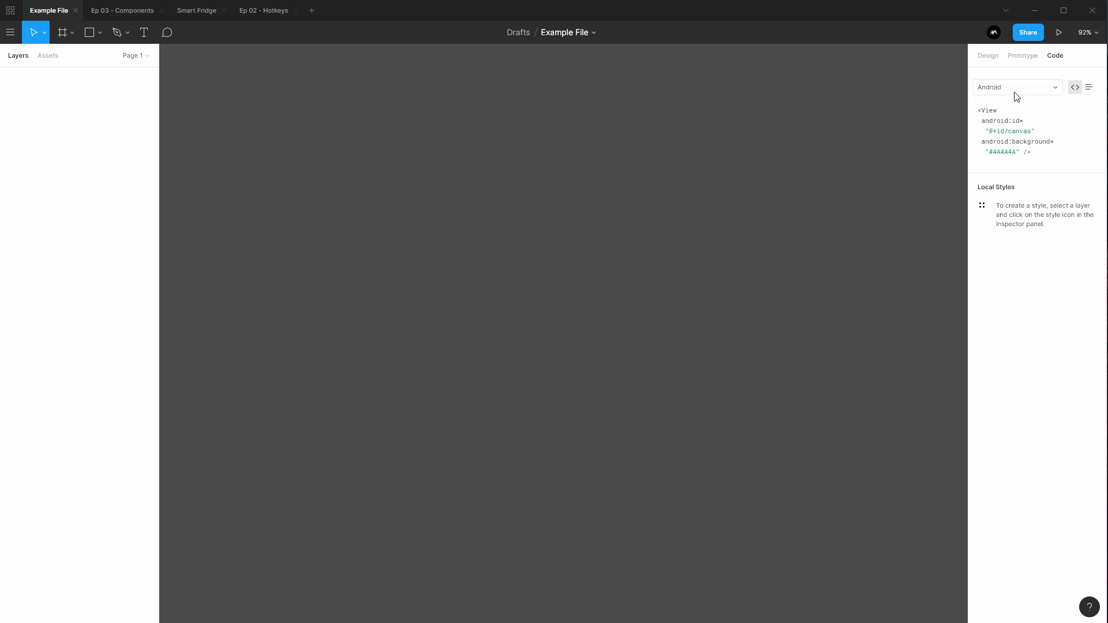
{"action": "left_click", "coordinate": [1015, 90]}
{"action": "left_click", "coordinate": [999, 58]}
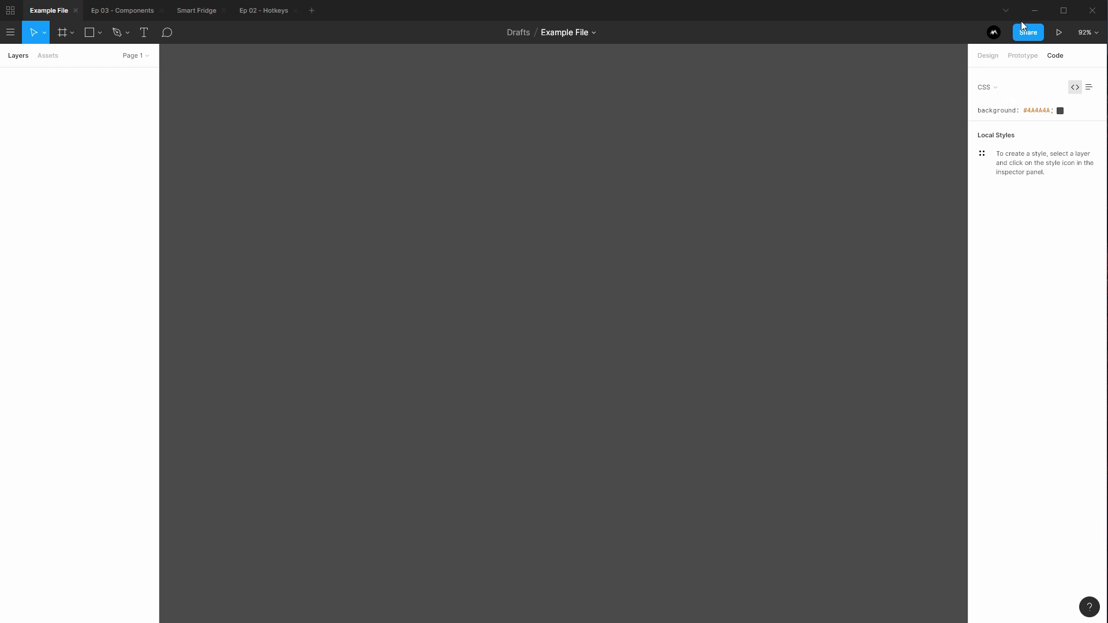
{"action": "left_click", "coordinate": [988, 55]}
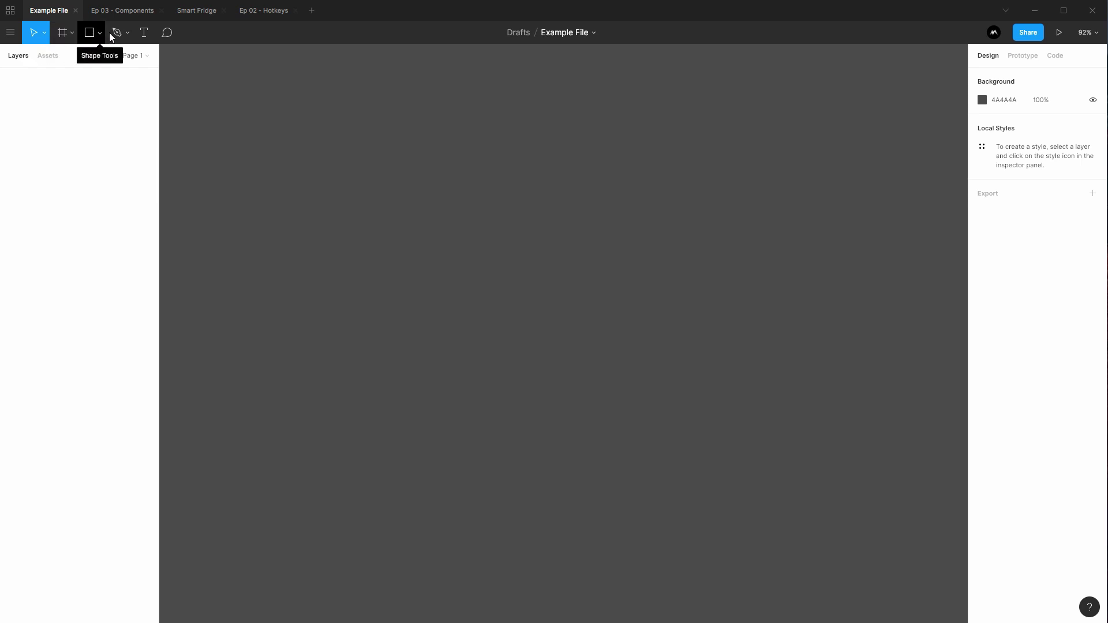
Look through the available move, frame, shape, pen, text and comment tools, ending with the Move tool active.
{"action": "left_click", "coordinate": [43, 33]}
{"action": "left_click", "coordinate": [67, 33]}
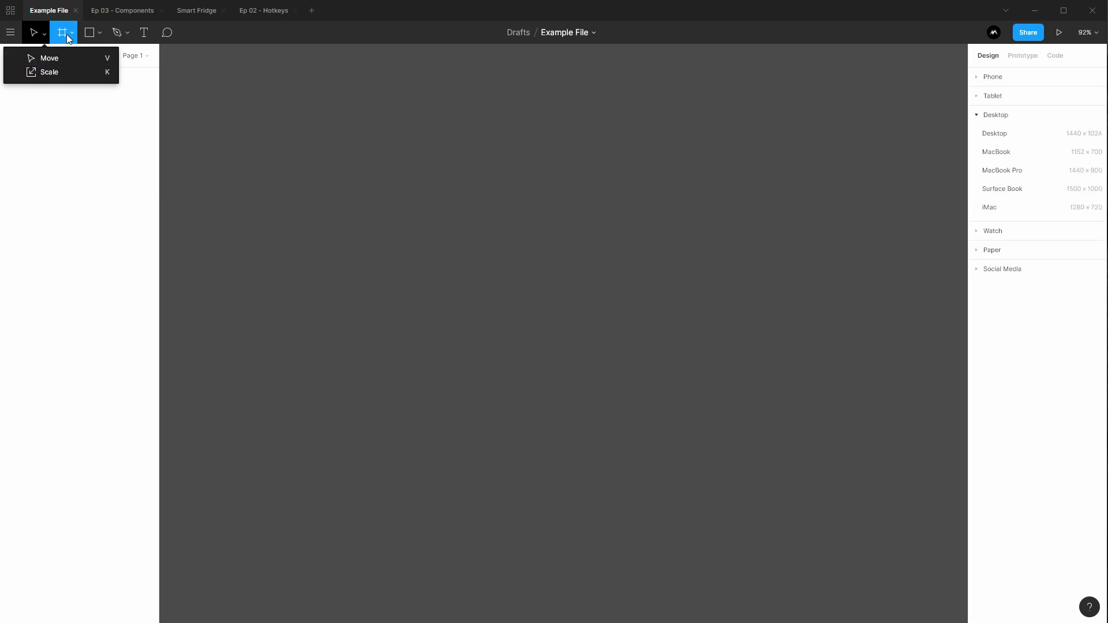
{"action": "left_click", "coordinate": [70, 35]}
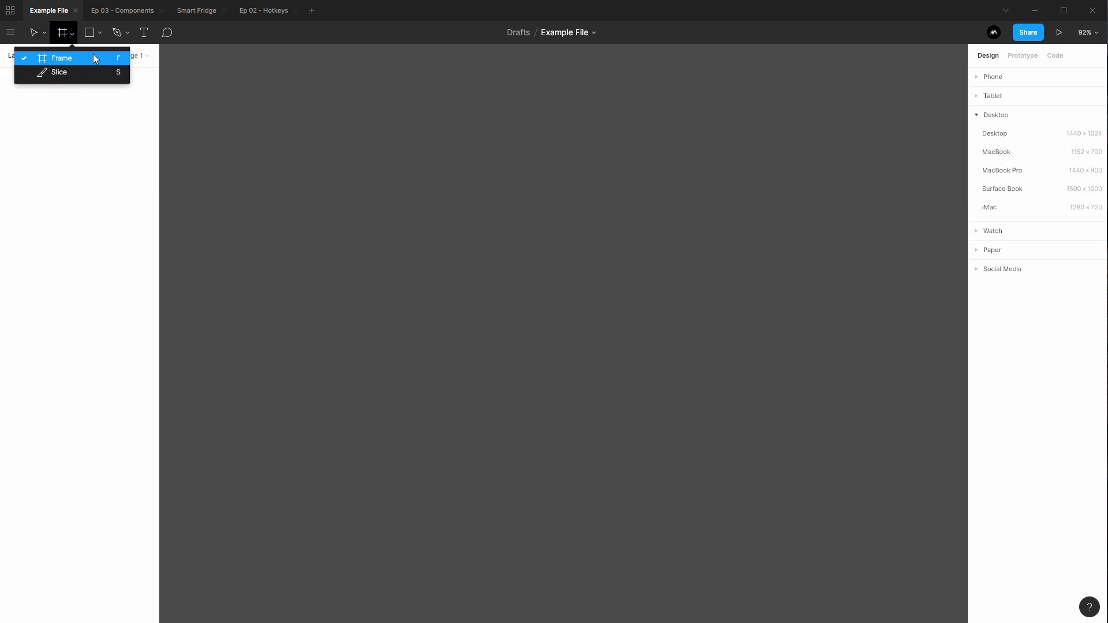
{"action": "left_click", "coordinate": [90, 32]}
{"action": "left_click", "coordinate": [100, 33]}
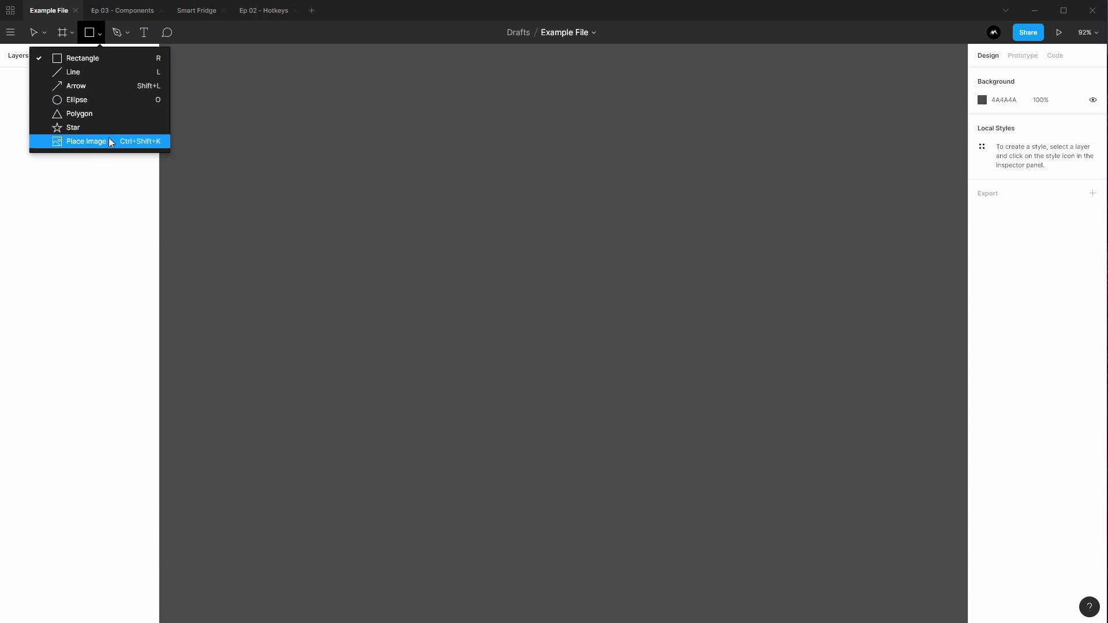
{"action": "left_click", "coordinate": [128, 37]}
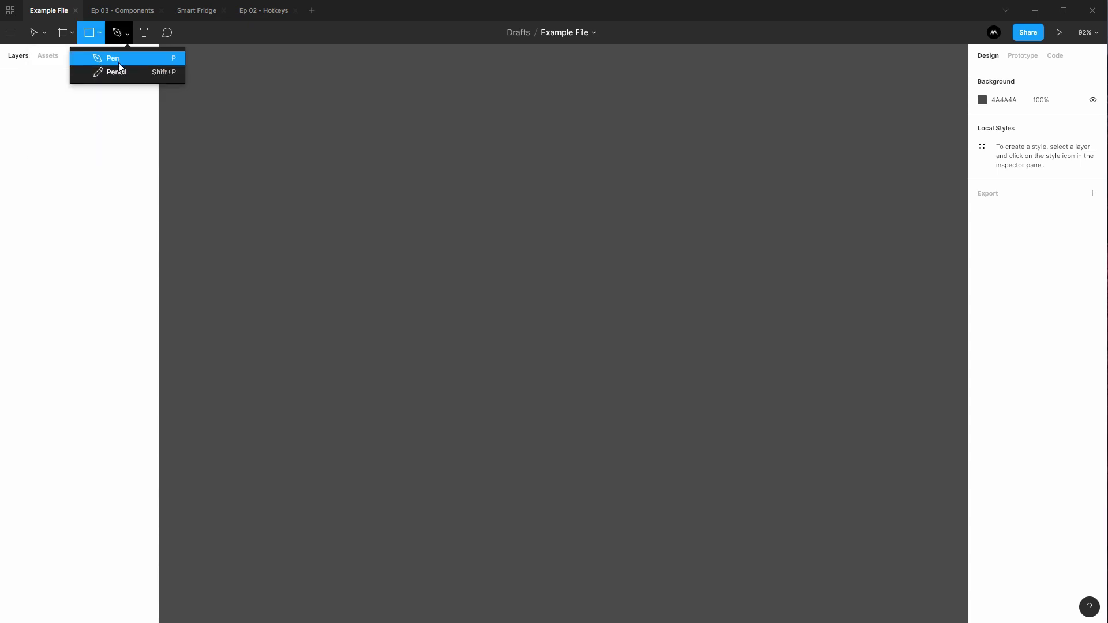
{"action": "left_click", "coordinate": [140, 32]}
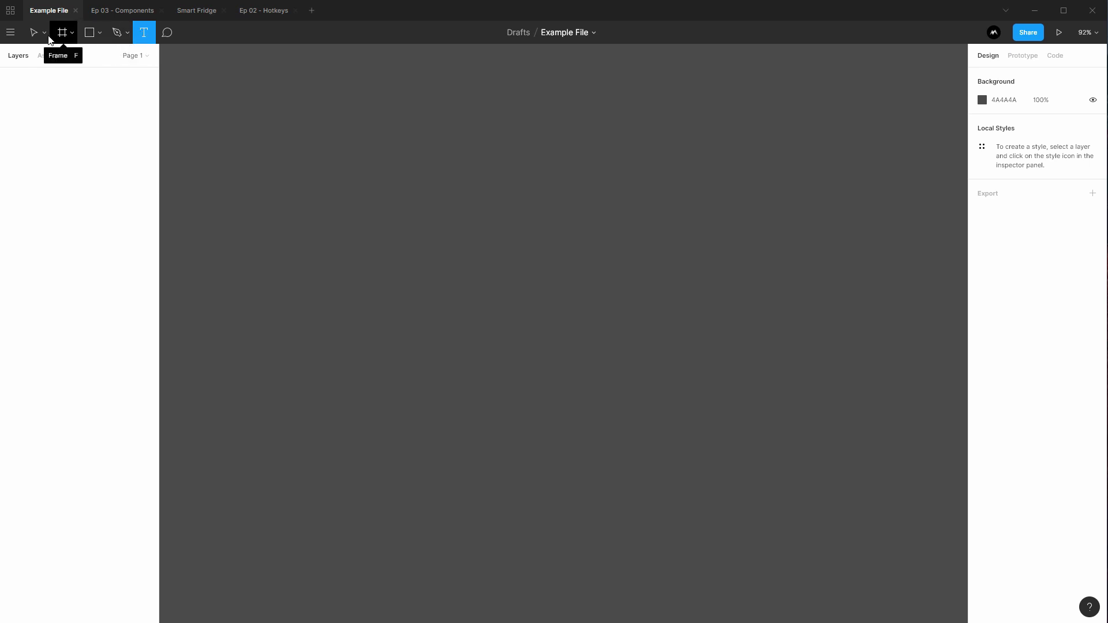
{"action": "left_click", "coordinate": [168, 33]}
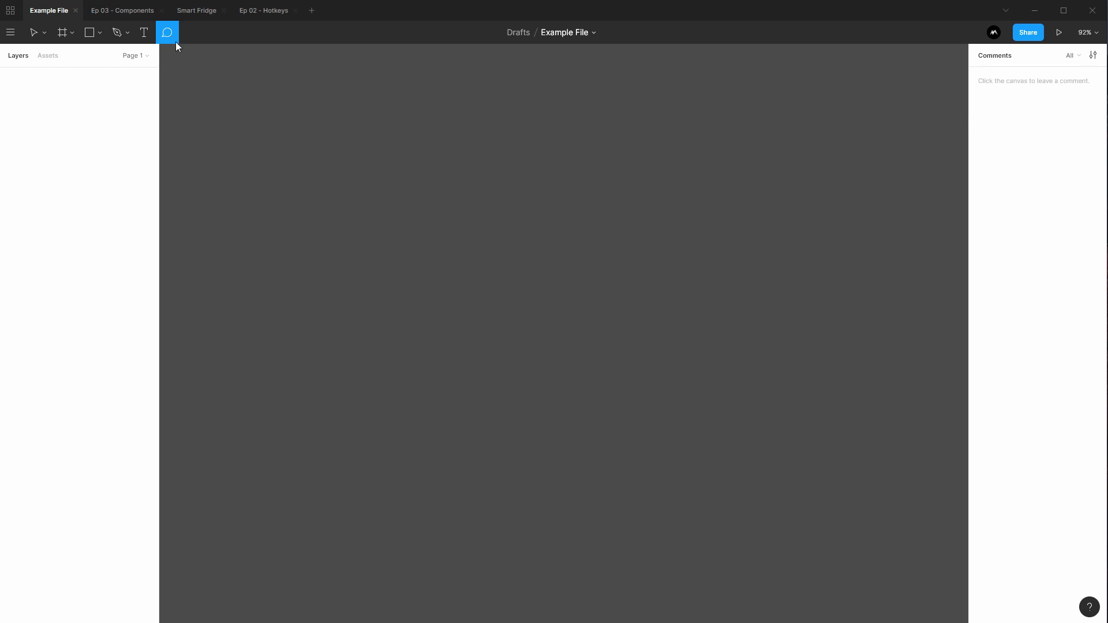
{"action": "left_click", "coordinate": [34, 33]}
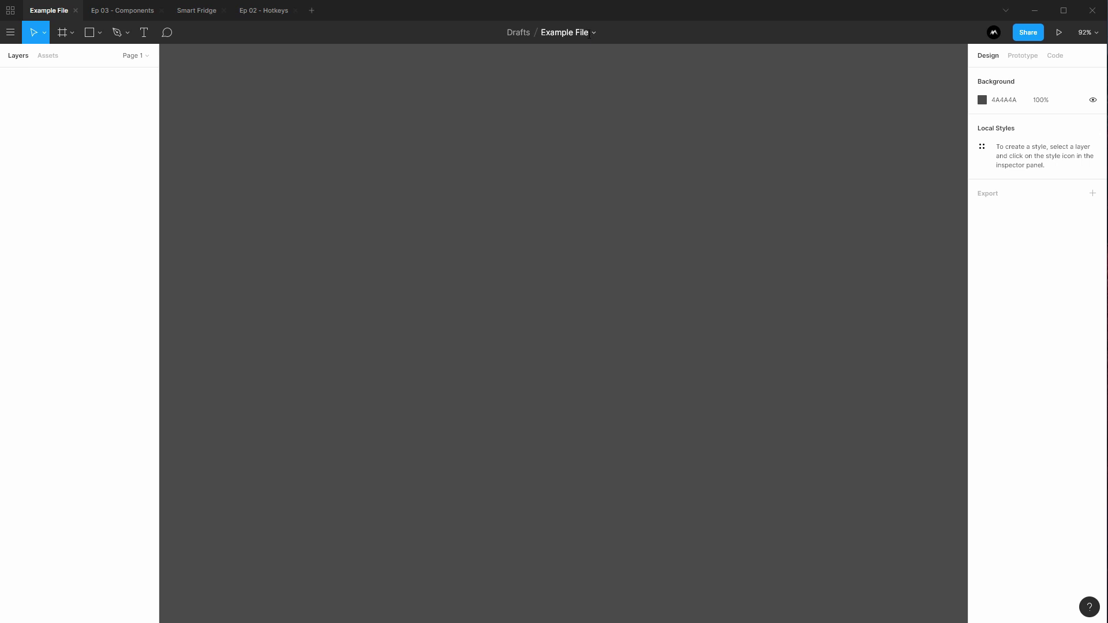
Rename the file to "Example File - for video" and review its sharing options.
{"action": "left_click", "coordinate": [588, 33]}
{"action": "left_click", "coordinate": [617, 40]}
{"action": "type", "text": "- for video"}
{"action": "key", "text": "Return"}
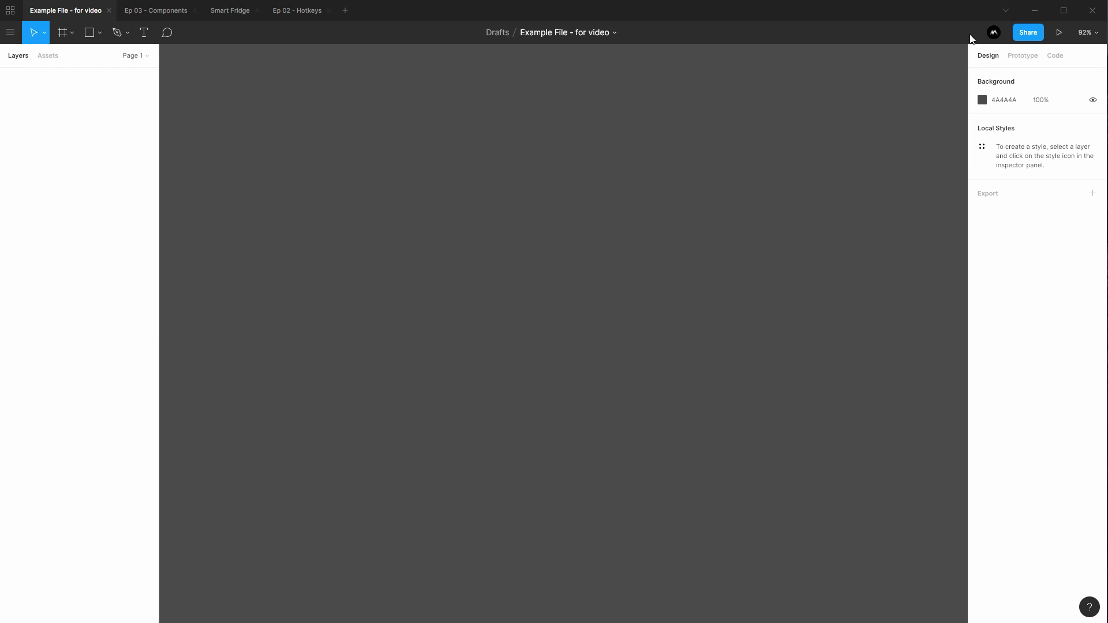
{"action": "left_click", "coordinate": [1028, 32]}
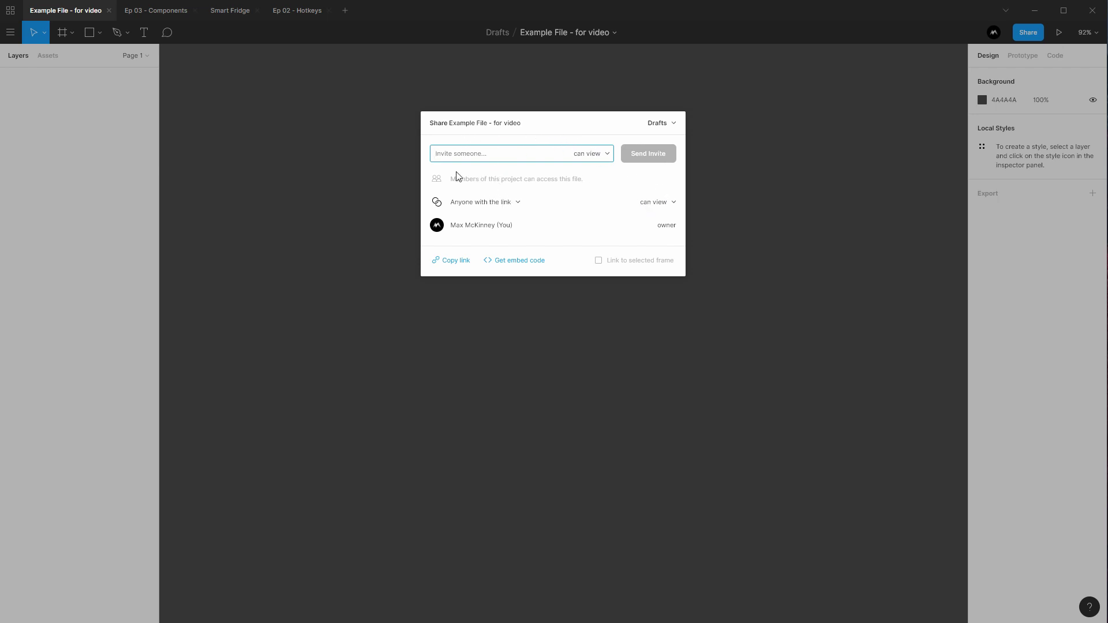
{"action": "left_click", "coordinate": [743, 130]}
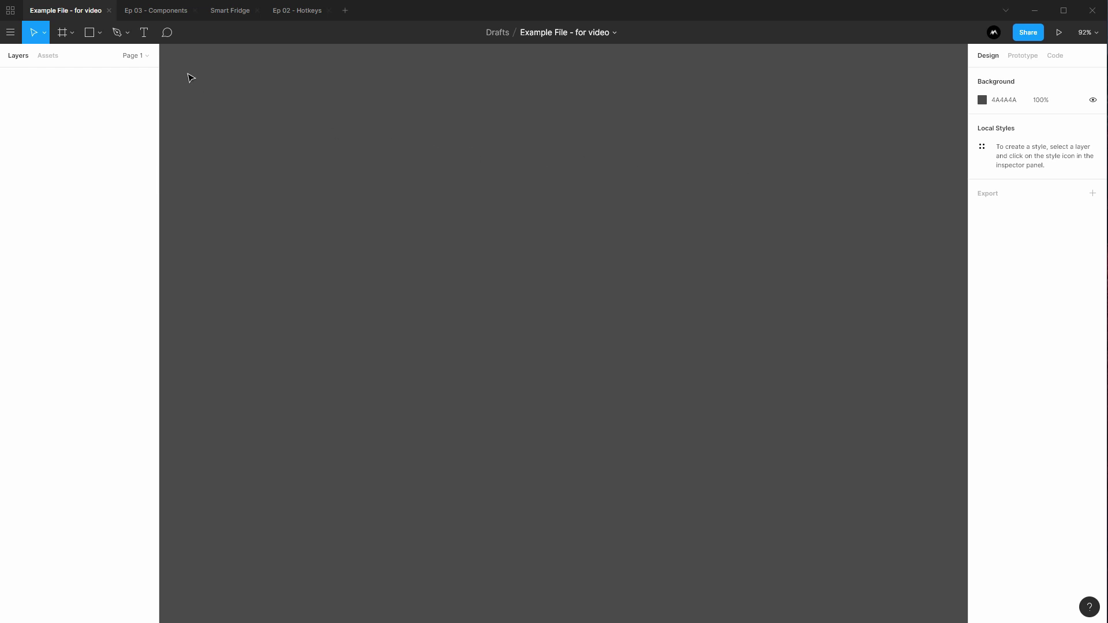
Add a frame with the MacBook Pro preset (1440 × 900) and rename it Home.
{"action": "left_click", "coordinate": [72, 34]}
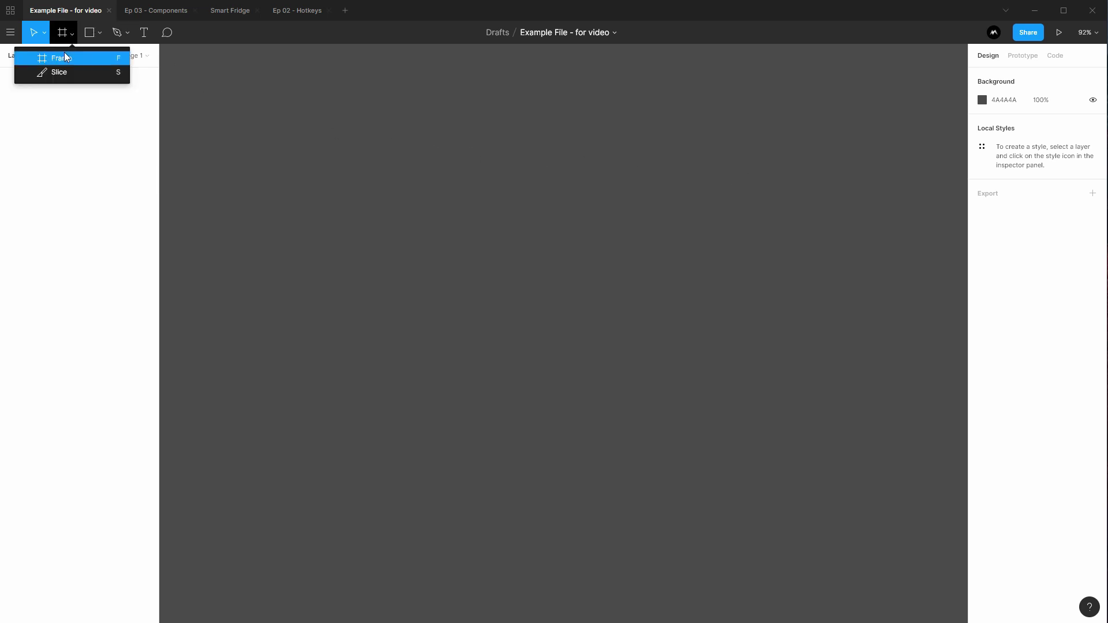
{"action": "left_click", "coordinate": [64, 52]}
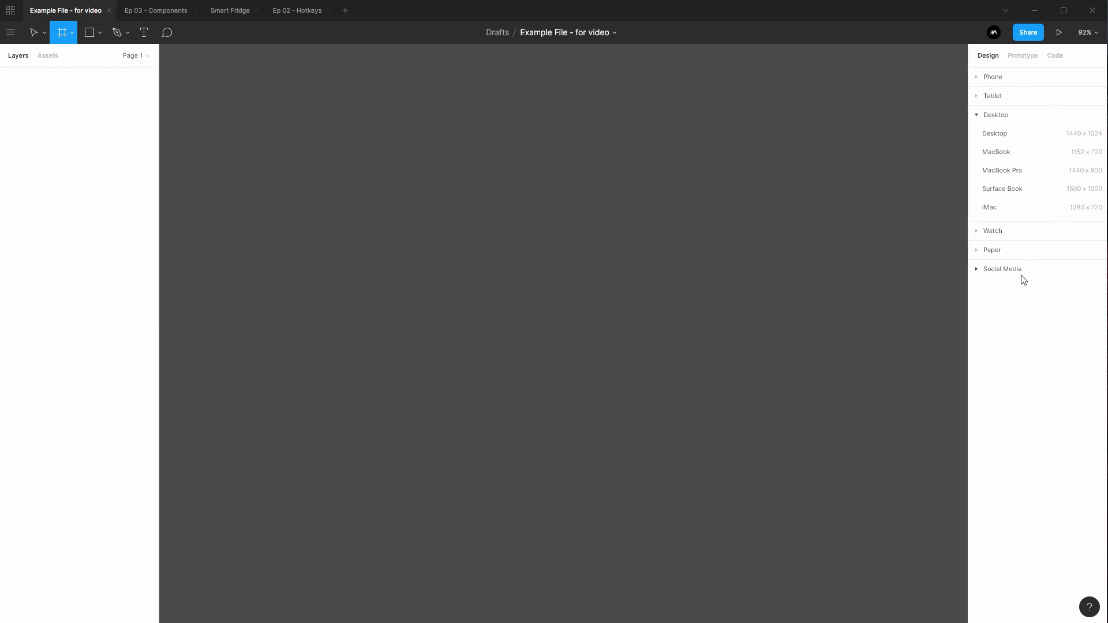
{"action": "left_click", "coordinate": [1003, 170]}
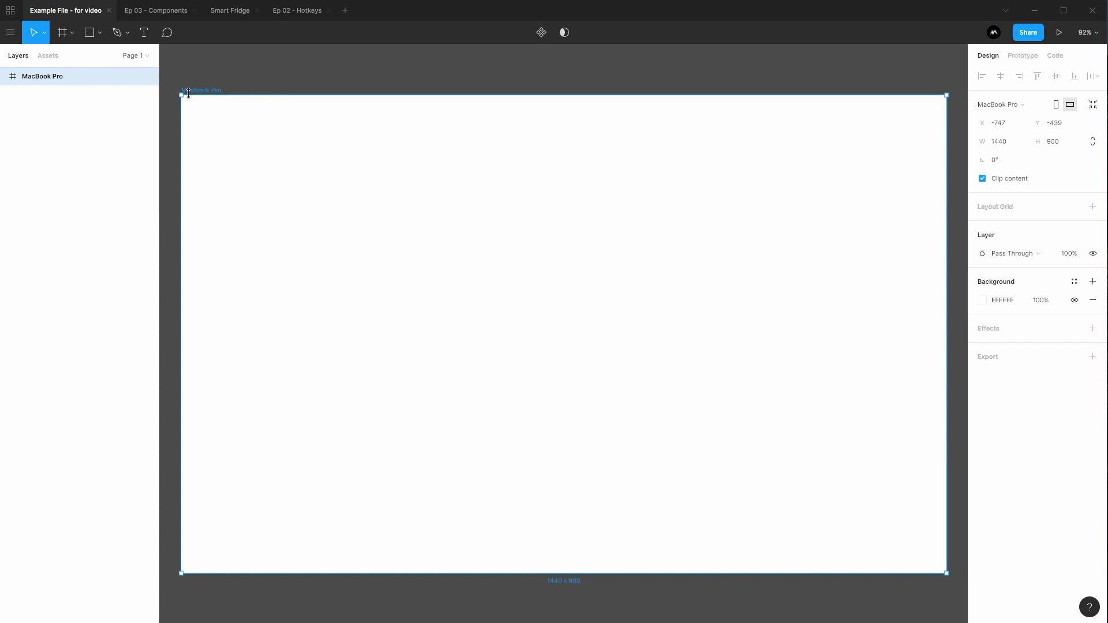
{"action": "double_click", "coordinate": [40, 81]}
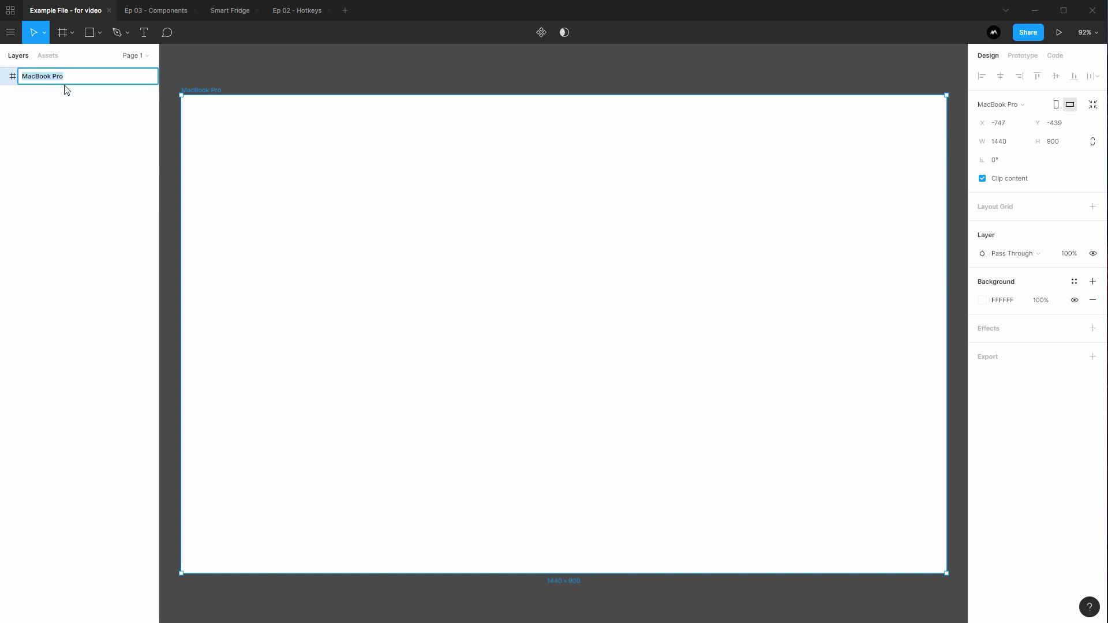
{"action": "type", "text": "Home"}
{"action": "key", "text": "Return"}
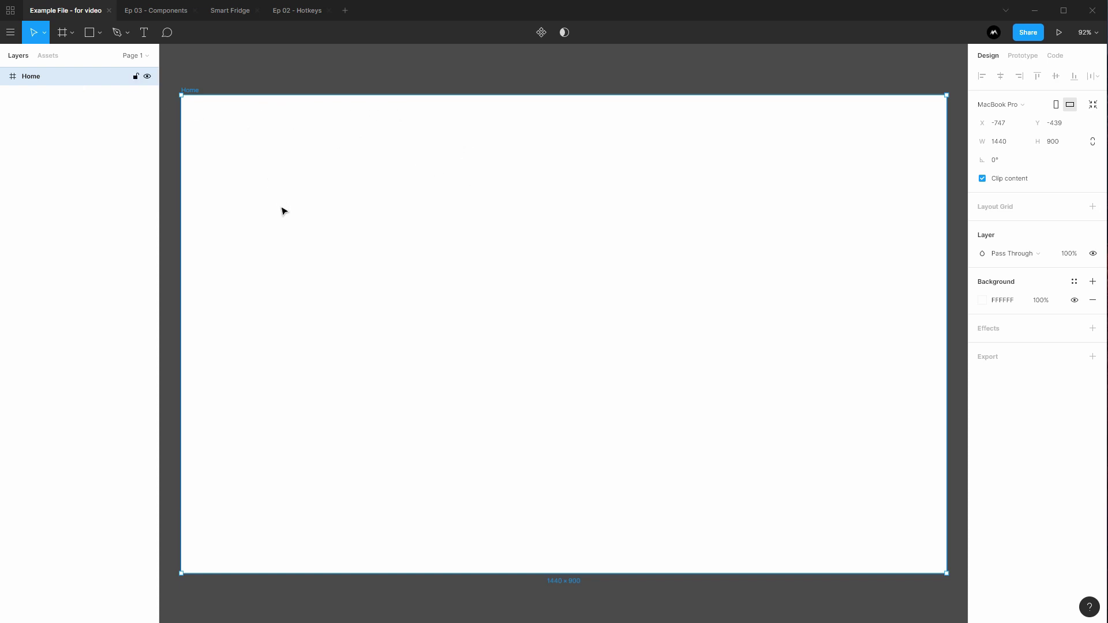
Draw a square of about 440 × 440 inside the Home frame and place it at the frame's centre.
{"action": "left_click", "coordinate": [96, 34]}
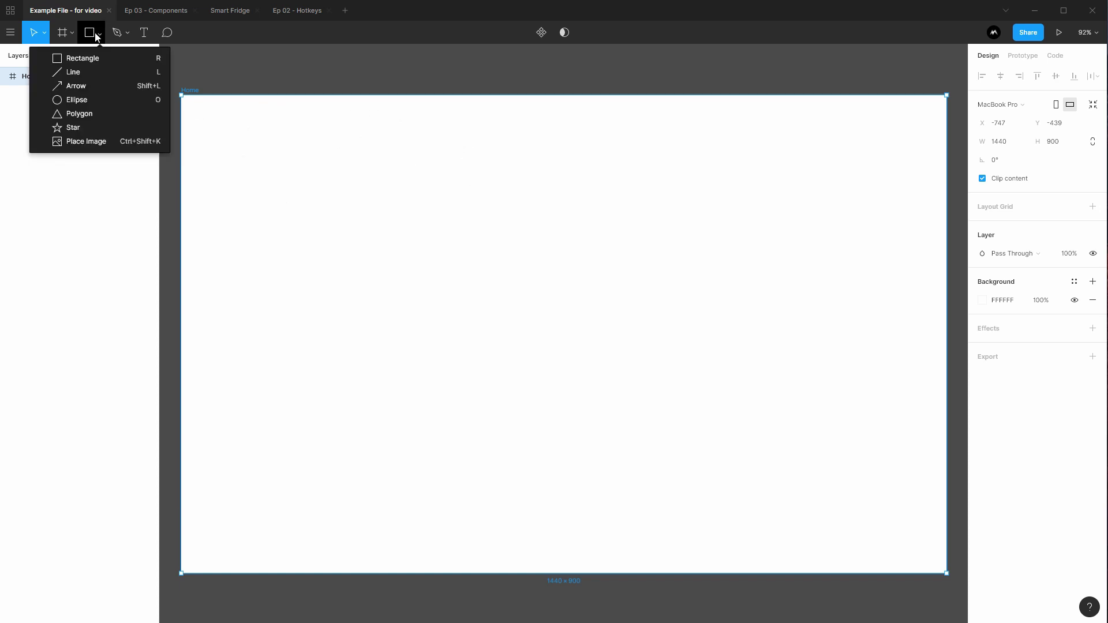
{"action": "left_click", "coordinate": [84, 55]}
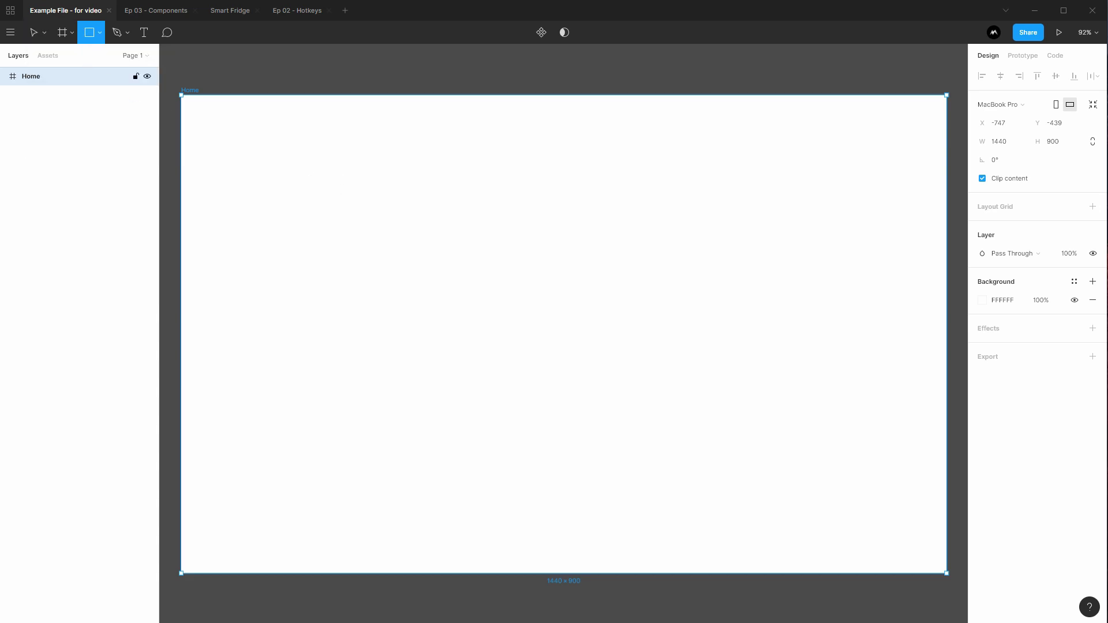
{"action": "left_click", "coordinate": [35, 33]}
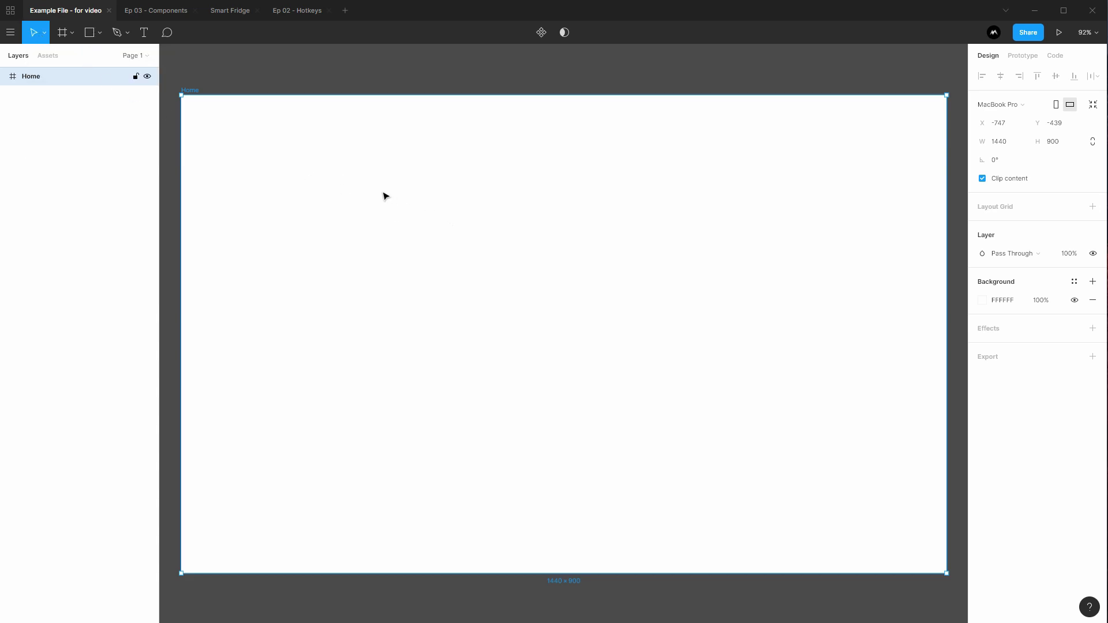
{"action": "key", "text": "r"}
{"action": "left_click_drag", "start_coordinate": [362, 176], "coordinate": [599, 313]}
{"action": "mouse_move", "coordinate": [464, 231]}
{"action": "left_mouse_down"}
{"action": "mouse_move", "coordinate": [564, 248]}
{"action": "mouse_move", "coordinate": [550, 249]}
{"action": "mouse_move", "coordinate": [549, 283]}
{"action": "mouse_move", "coordinate": [549, 272]}
{"action": "left_mouse_up"}
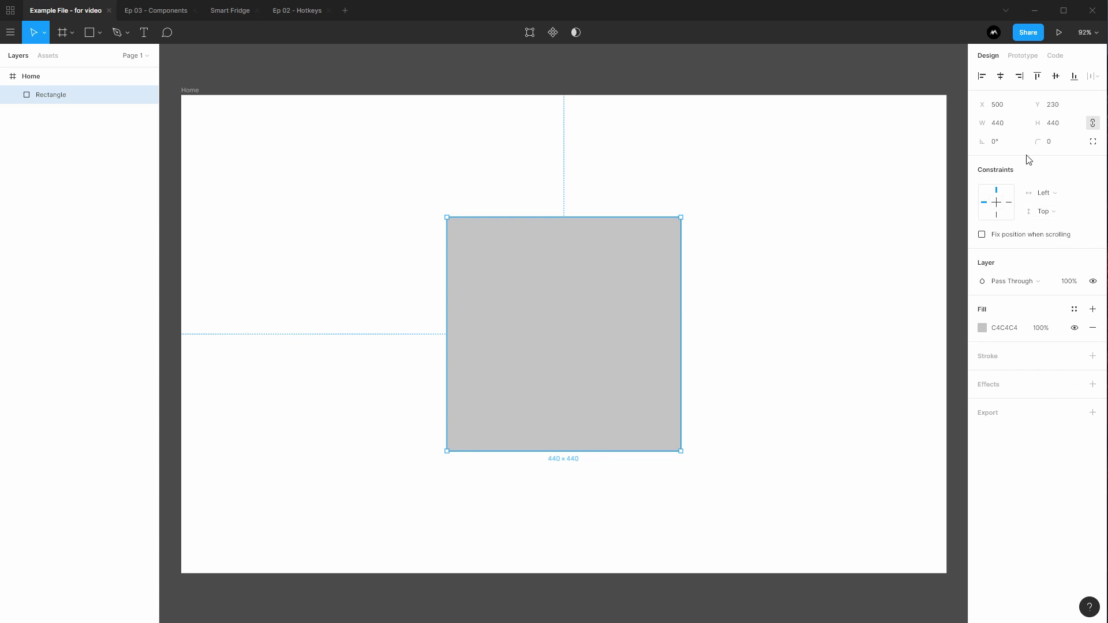
Review the square's prototype settings and code information, ending back on its design properties.
{"action": "left_click", "coordinate": [1020, 55]}
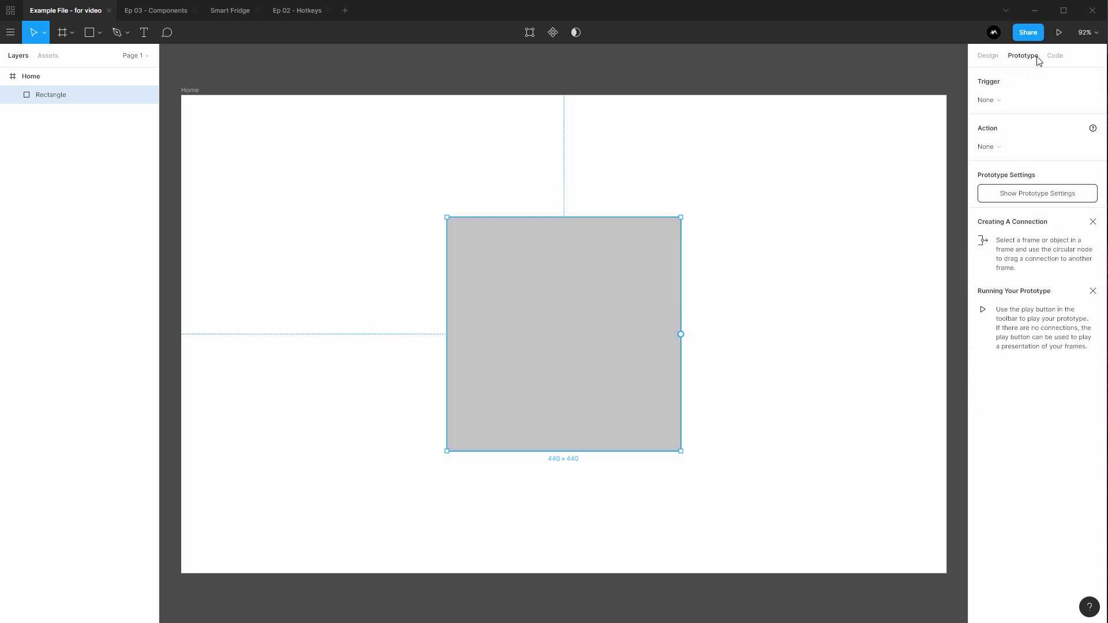
{"action": "left_click", "coordinate": [1055, 56]}
{"action": "left_click", "coordinate": [997, 57]}
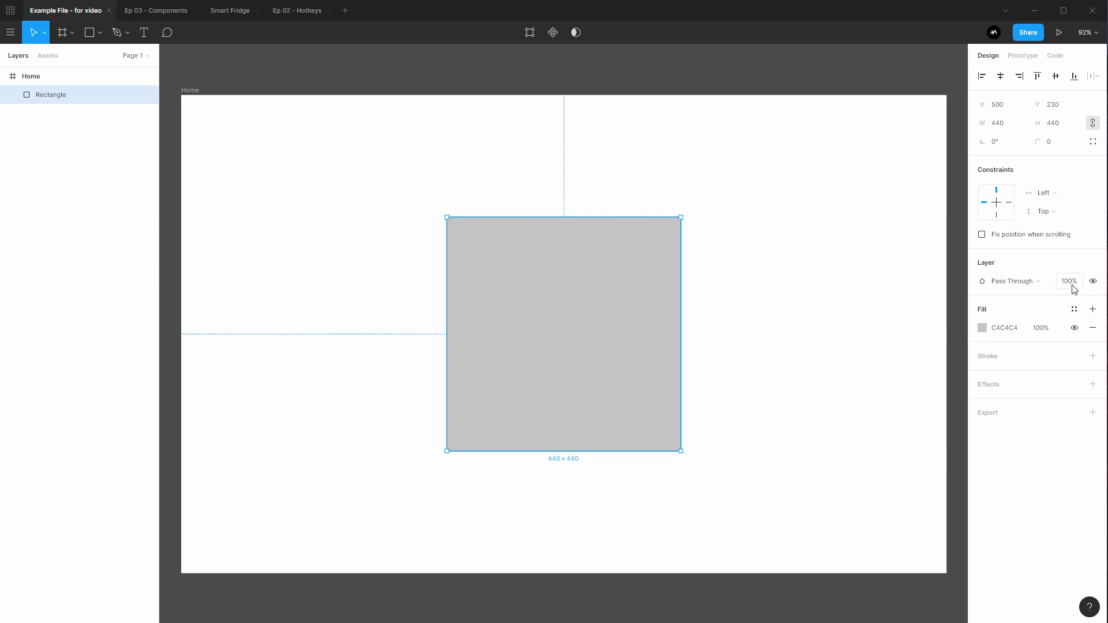
Add a linear gradient fill over the square's solid C4C4C4 fill.
{"action": "left_click_drag", "start_coordinate": [1071, 283], "coordinate": [1097, 281]}
{"action": "left_click", "coordinate": [1093, 310]}
{"action": "left_click", "coordinate": [1094, 328]}
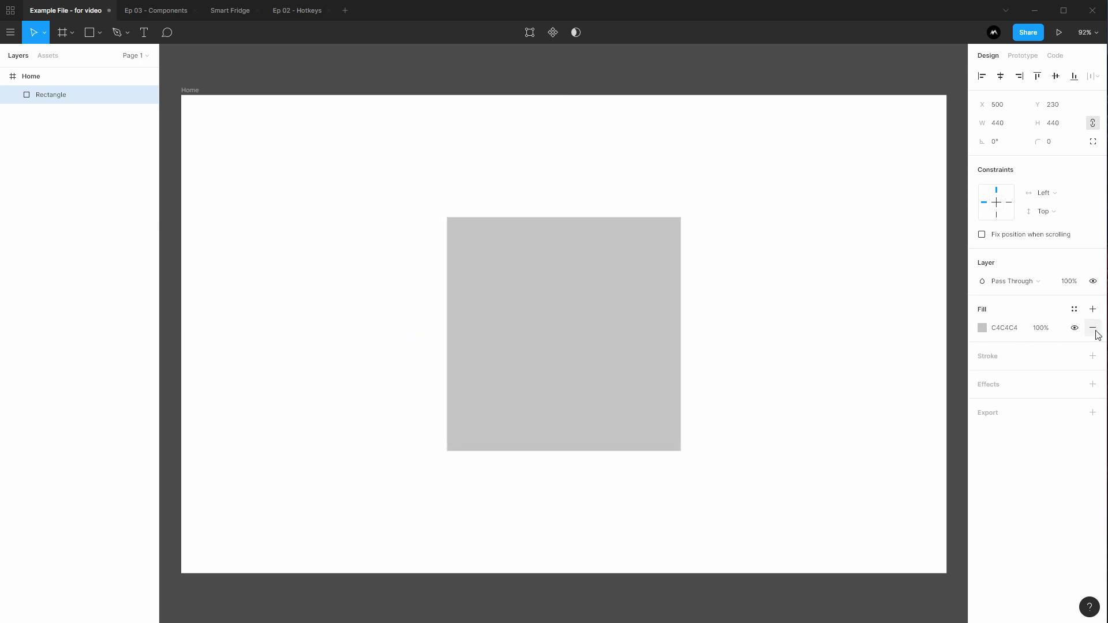
{"action": "left_click", "coordinate": [1093, 310]}
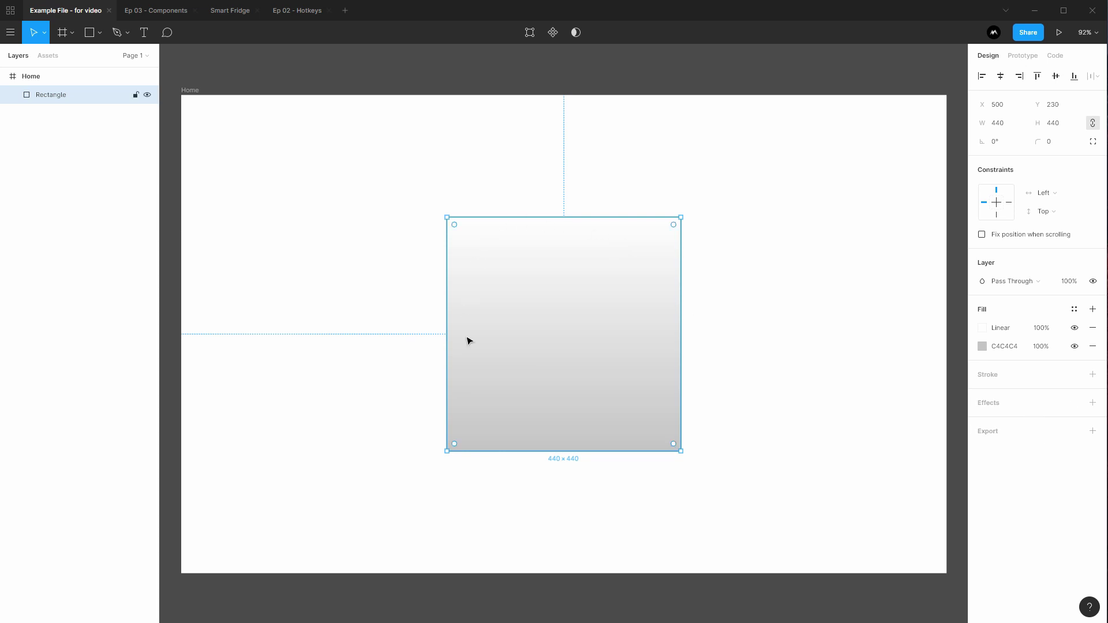
Add a 1x PNG export setting to the square, remove it again and clear the selection.
{"action": "left_click", "coordinate": [1092, 431]}
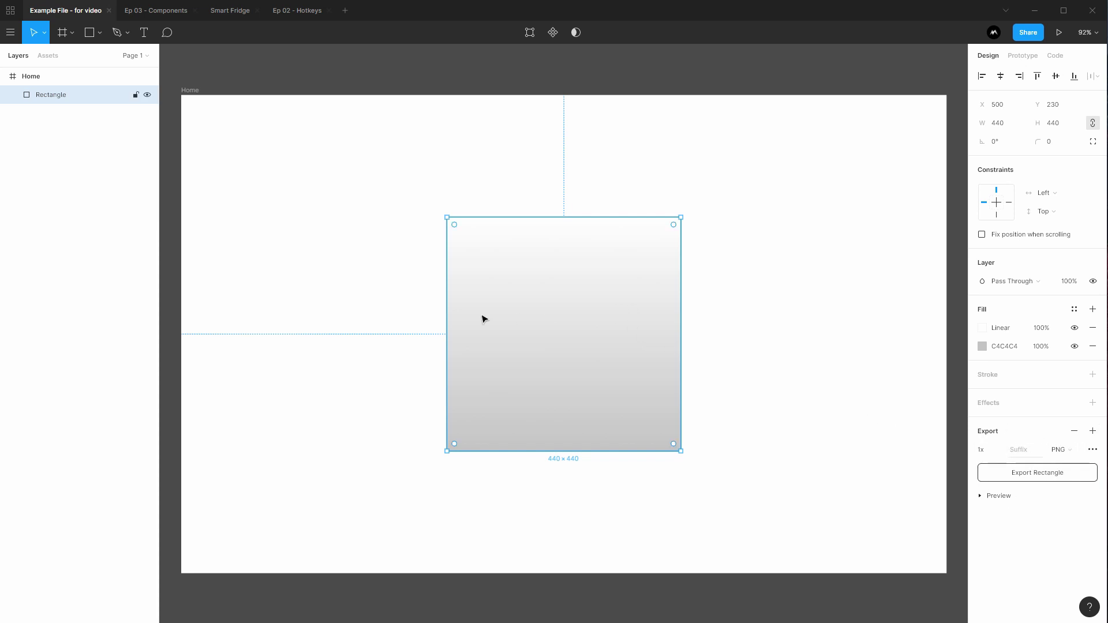
{"action": "left_click", "coordinate": [1079, 434]}
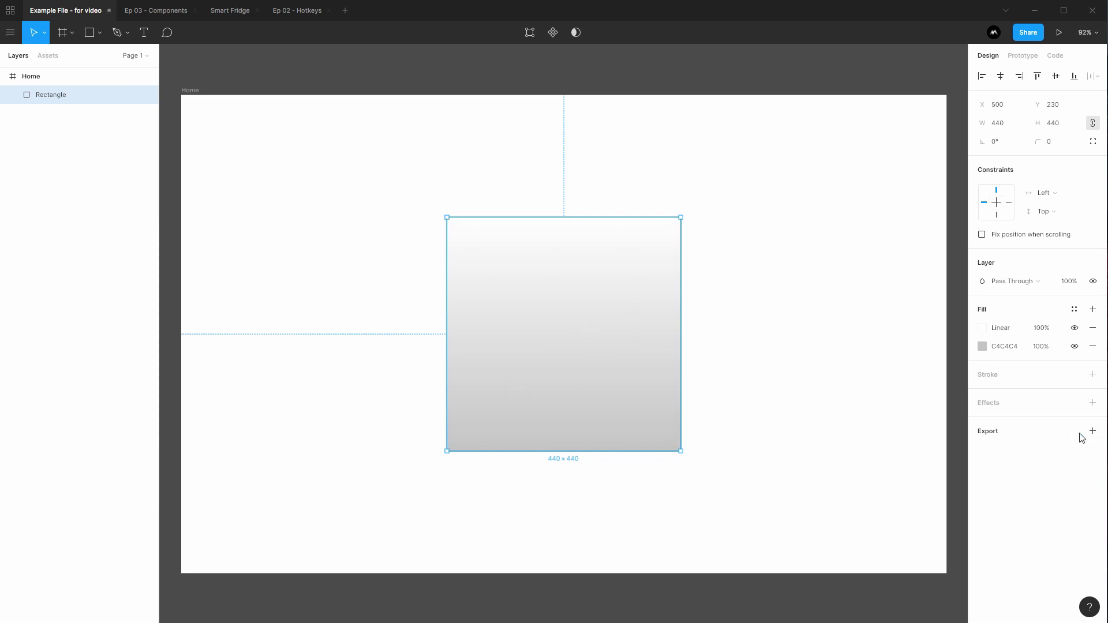
{"action": "left_click", "coordinate": [609, 67]}
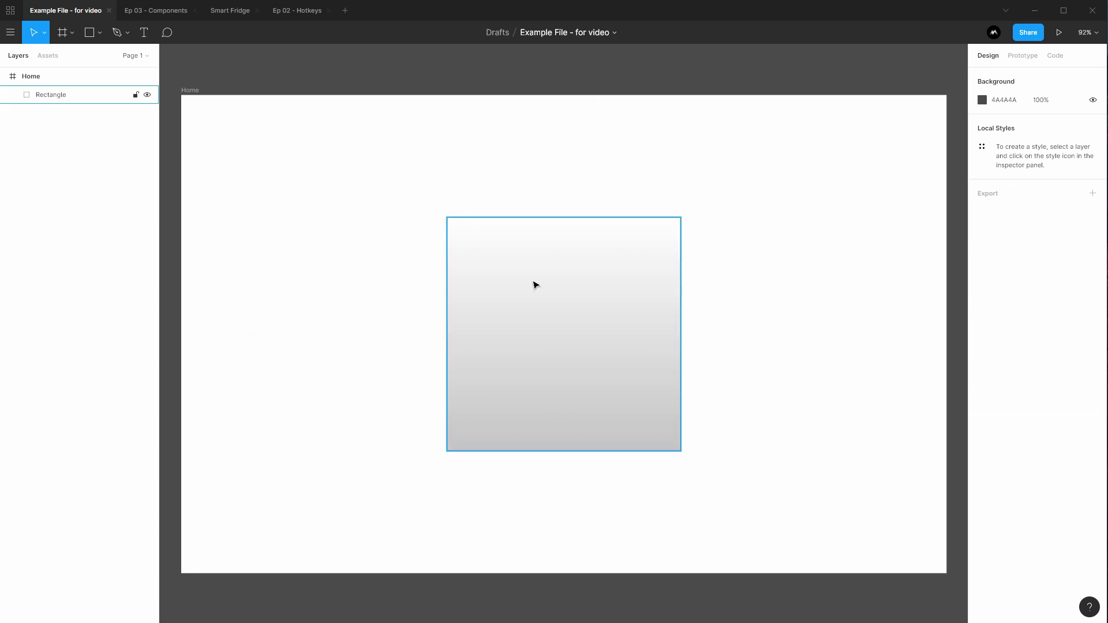